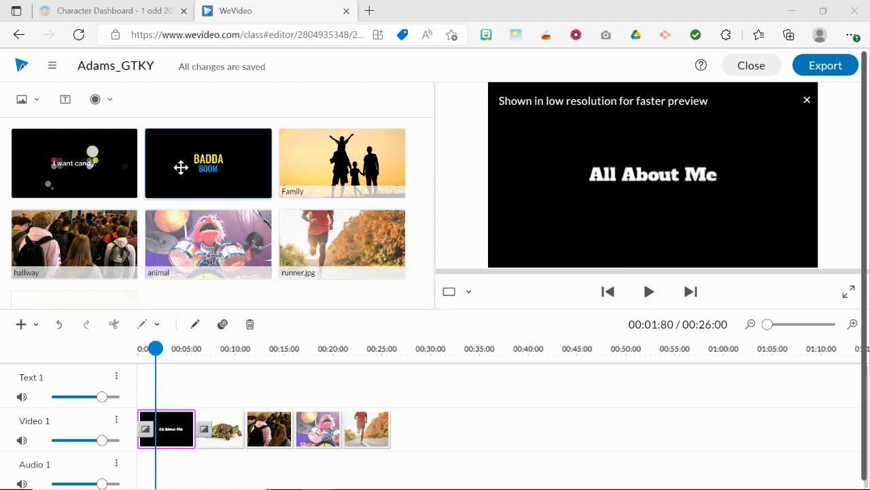
Step: Add the static Sources text template at the end of the Video 1 track, after the runner clip, and open it for editing
click(65, 101)
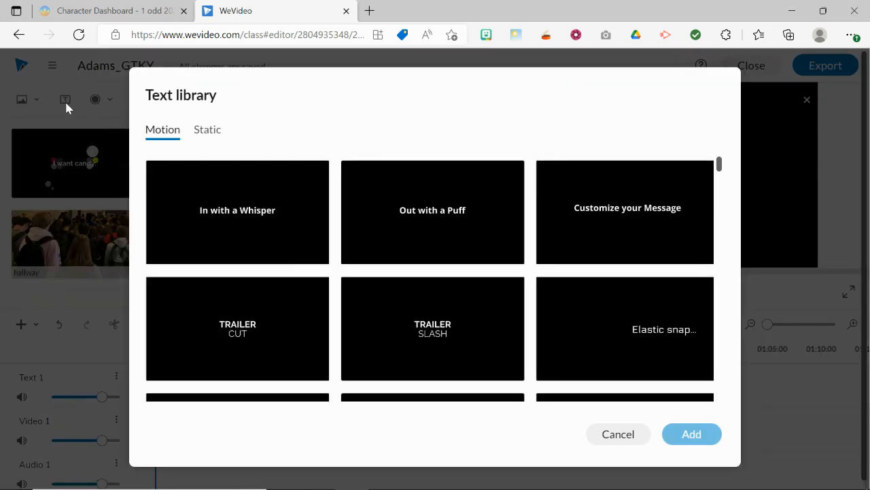
click(208, 134)
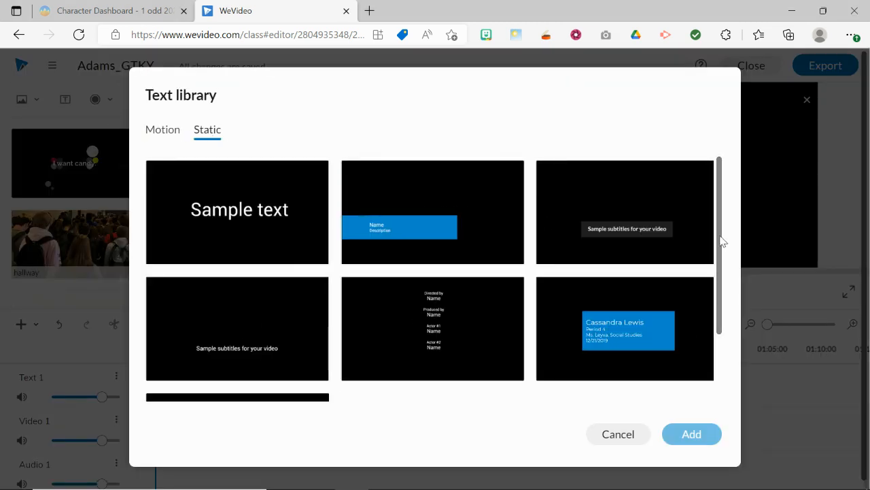
drag(722, 241, 725, 331)
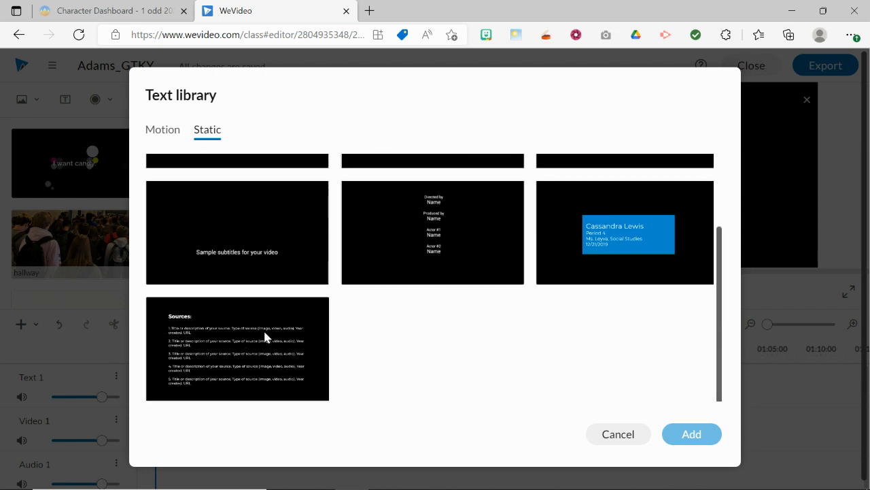
click(198, 346)
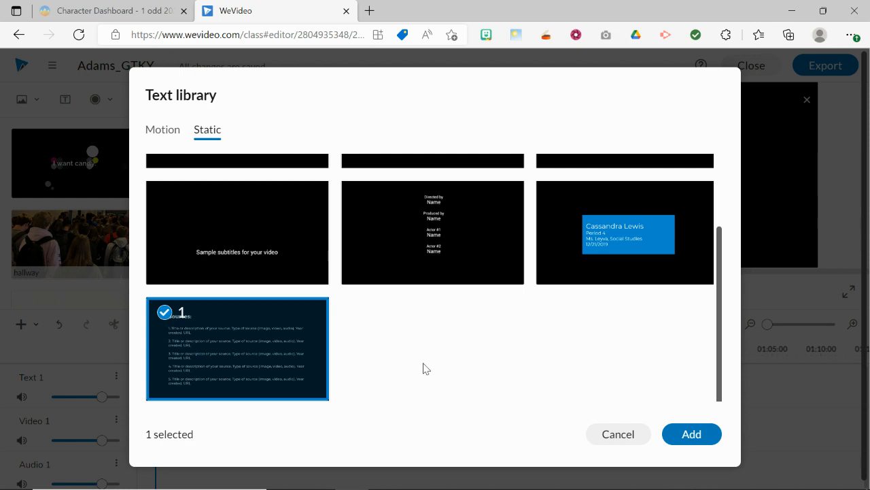
click(680, 434)
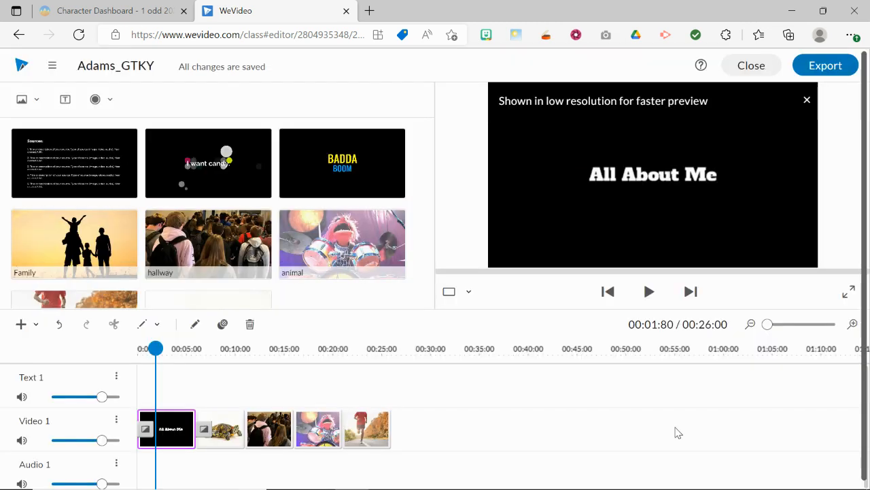
drag(109, 160, 413, 422)
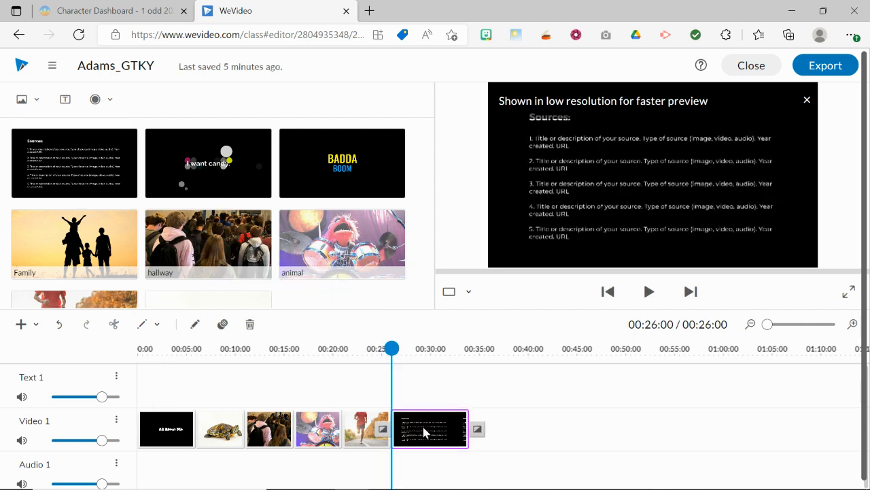
double_click(422, 423)
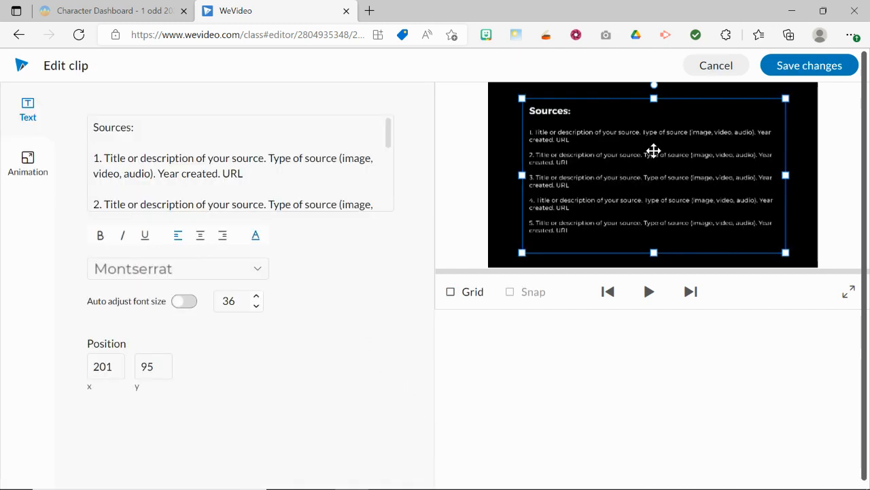
Step: Switch to the Google Slides story map and copy the source list from Fish to Running on the End Credits slide
key(alt+Tab)
key(alt+Tab)
key(alt+Tab)
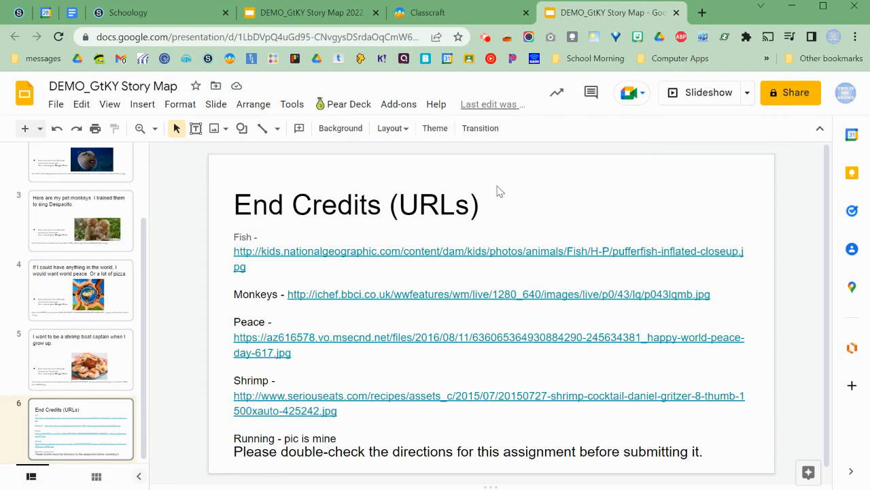
click(234, 238)
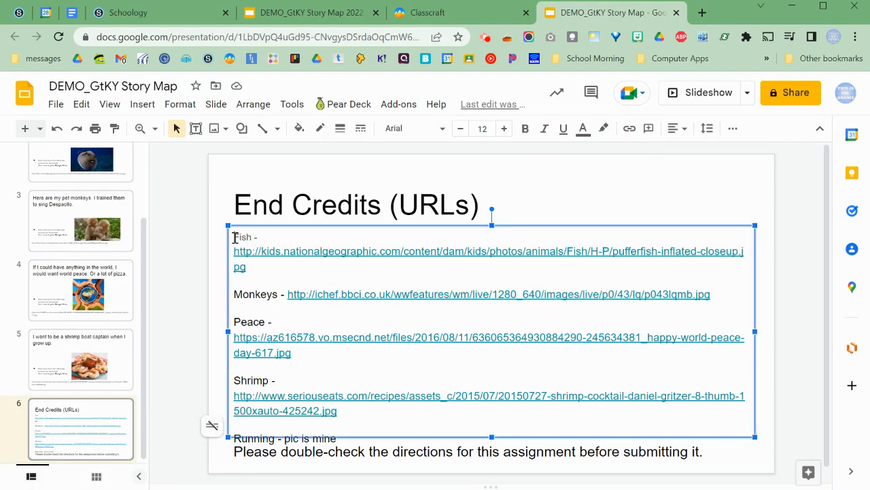
drag(234, 237, 375, 443)
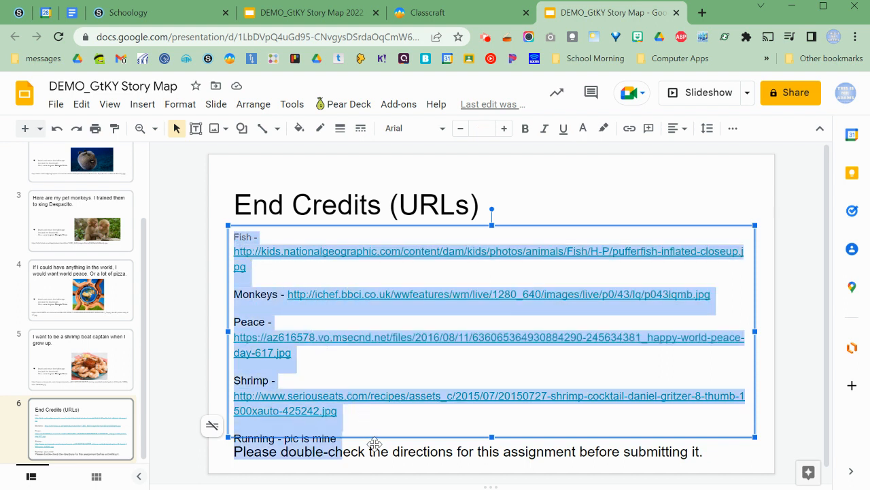
Step: Switch back to WeVideo and replace all of the Sources clip's text with the copied source list
key(alt+Tab)
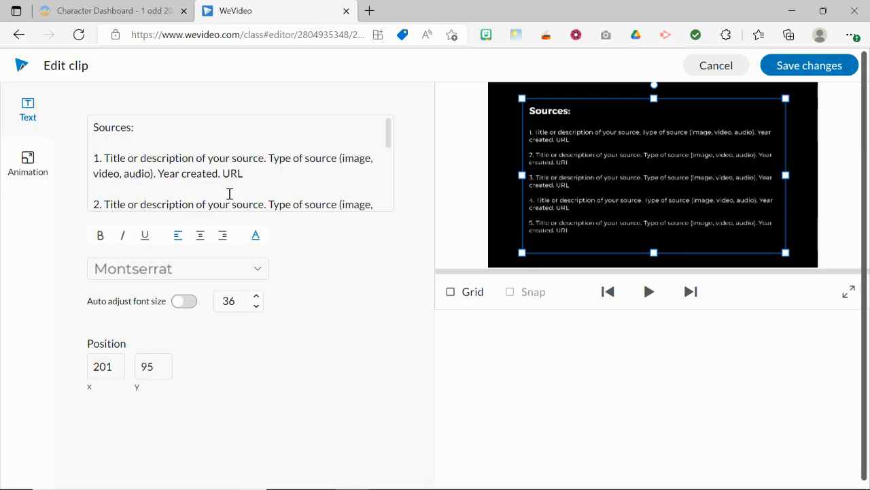
click(169, 161)
key(ctrl+a)
text(Sources:  1. Title or description of your source. Type of source (image, video, audio). Year created. URL  2. Title or description of your source. Type of source (image, video, audio). Year created. URL  3. Title or description of your source. Type of source (image, video, audio). Year created. URL  4. Title or description of your source. Type of source (image, video, audio). Year created. URL  5. Title or description of your source. Type of source (image, video, audio). Year created. URL)
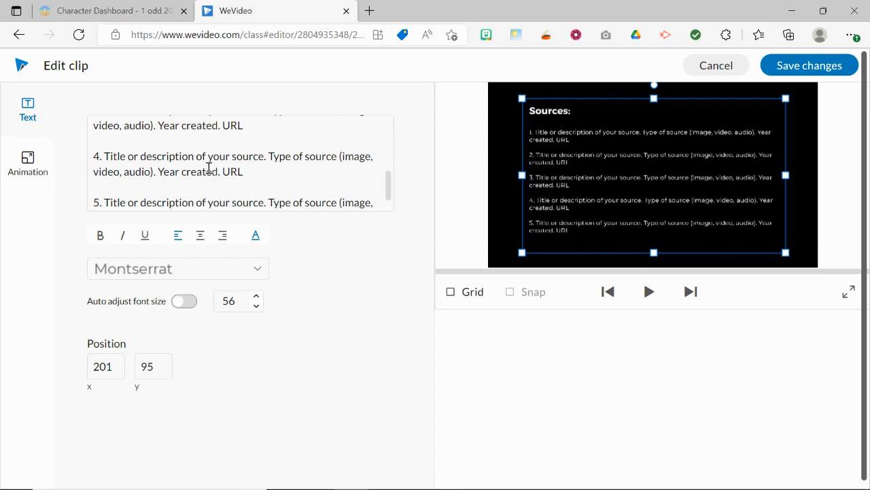
scroll(251, 172, up, 5)
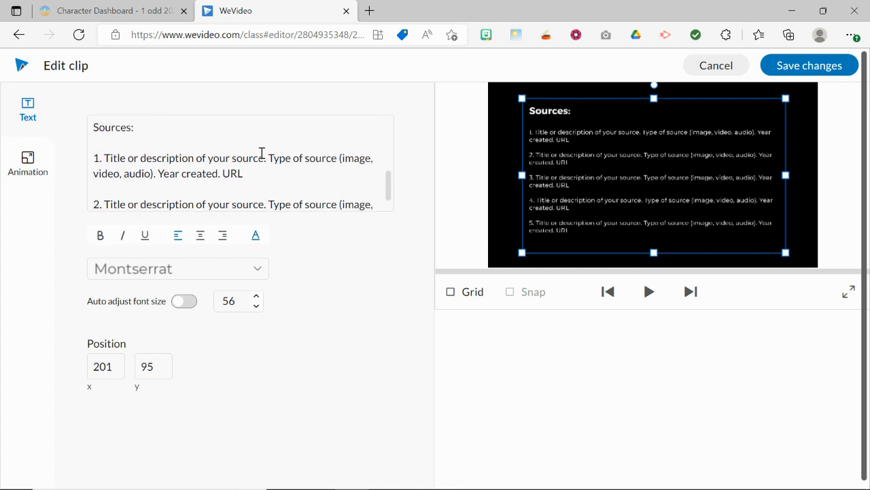
key(ctrl+z)
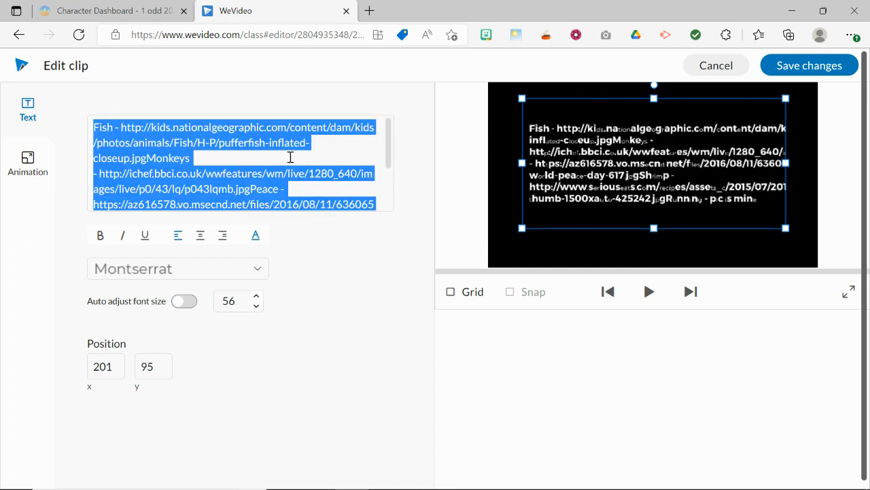
Step: Add the heading "Credits" followed by a blank line above the Fish entry
click(299, 156)
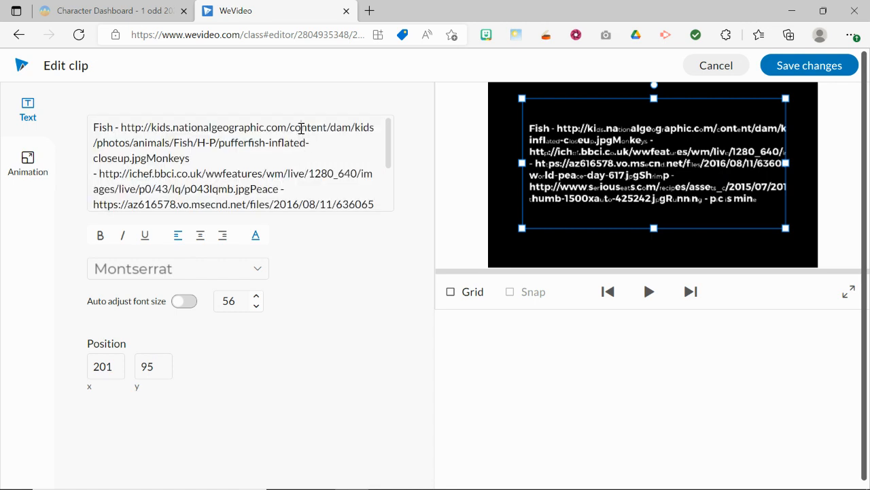
key(Return)
key(Up)
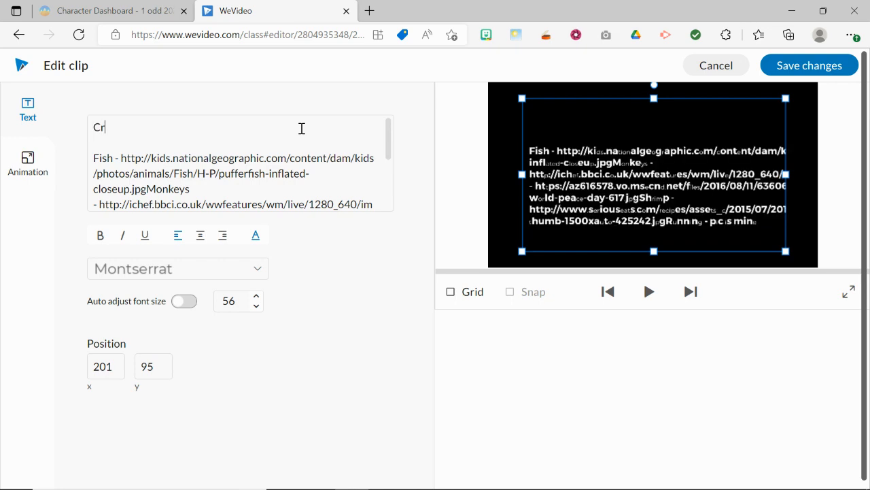
text(Credits)
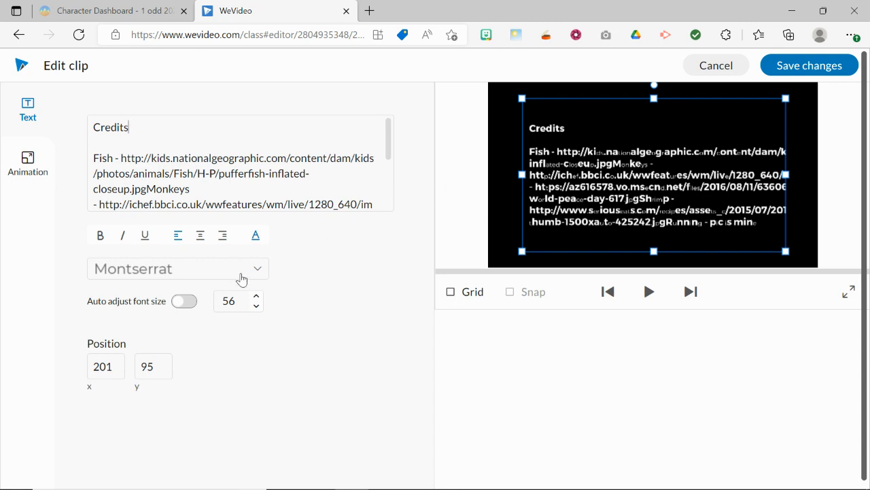
click(182, 303)
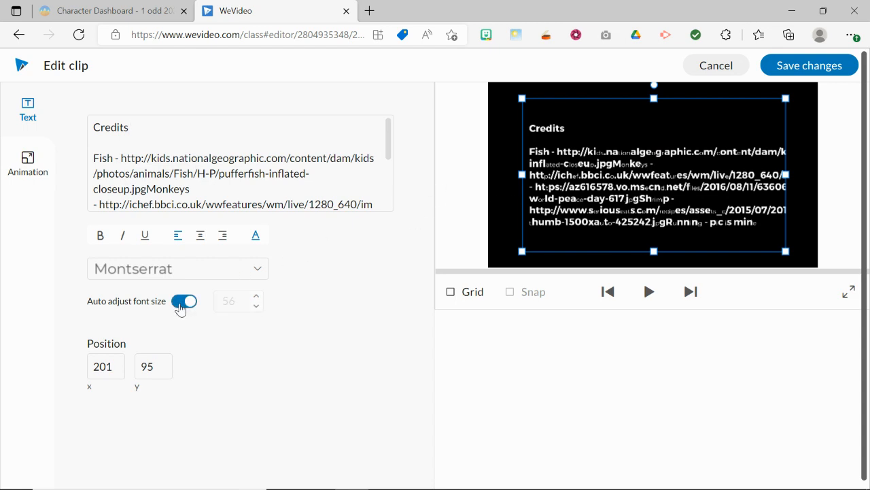
click(181, 304)
click(184, 305)
click(184, 304)
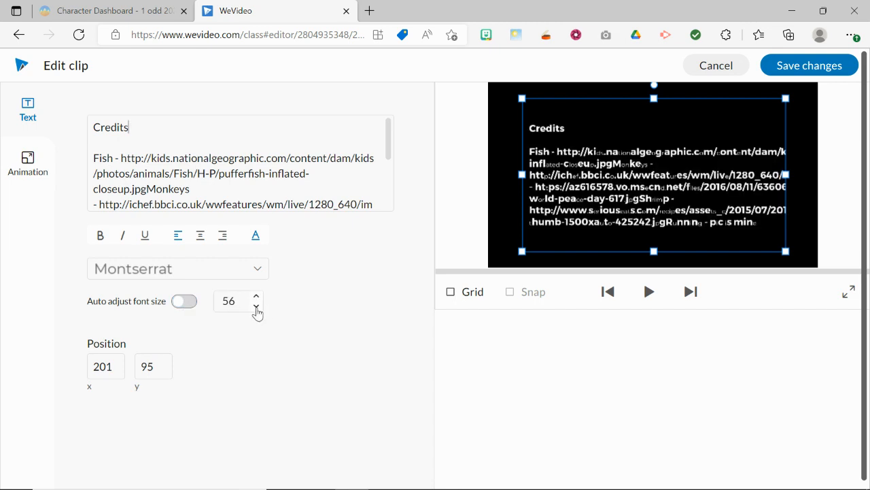
Step: Set the credits text to font size 48 and change its font to Alike
click(256, 307)
click(257, 306)
click(256, 307)
click(256, 307)
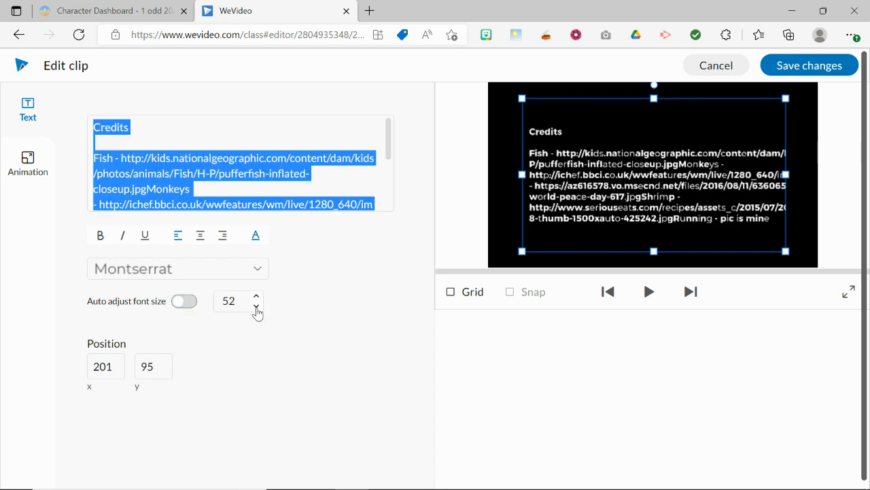
click(257, 306)
click(256, 307)
click(257, 306)
click(256, 307)
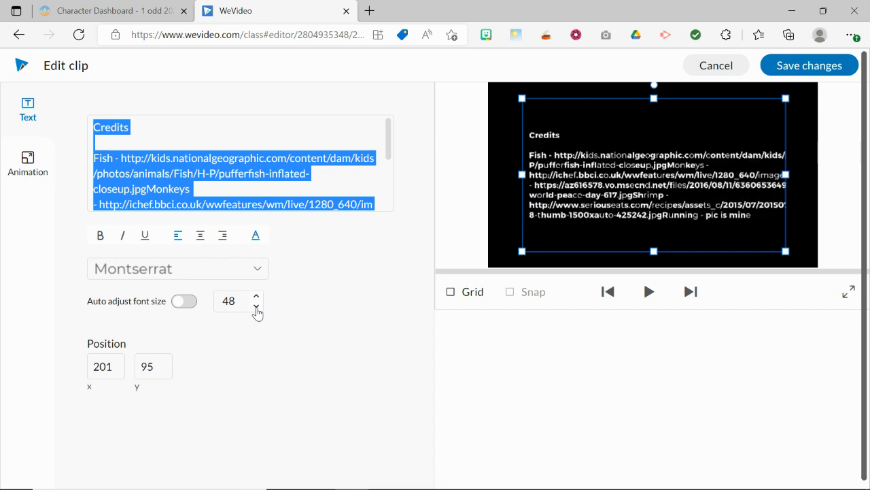
click(229, 269)
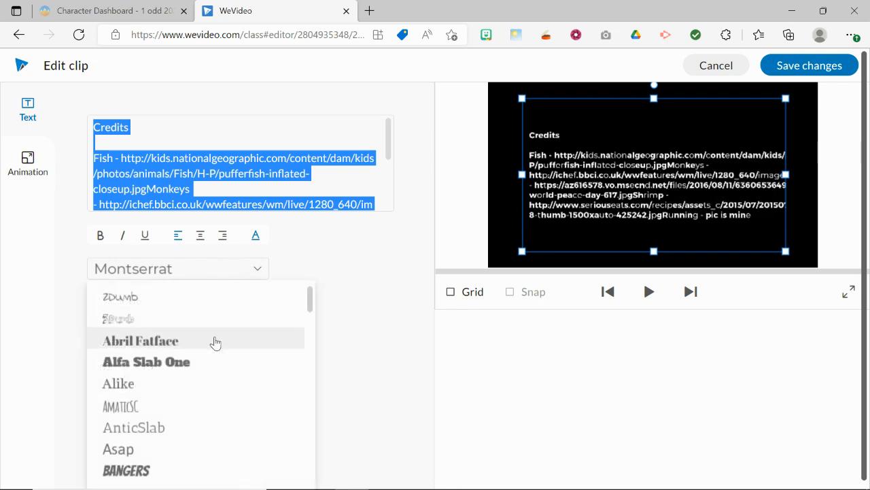
click(211, 382)
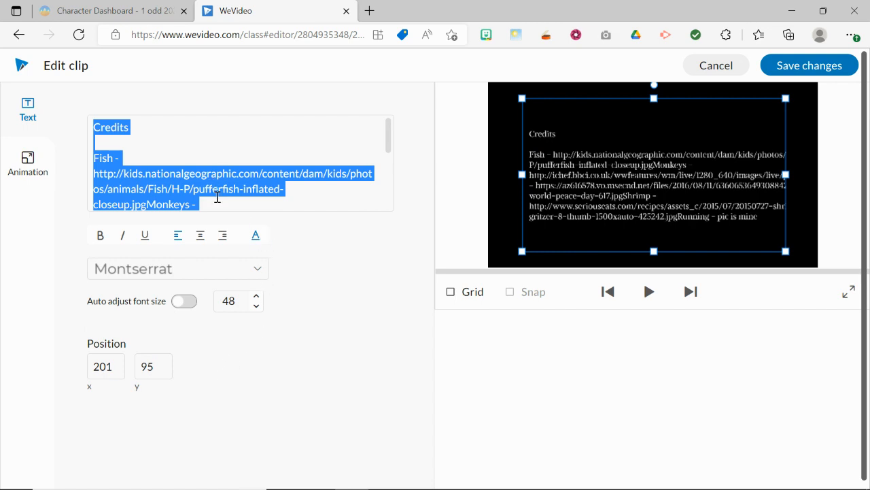
Step: Insert line breaks so the Monkeys, Peace, Shrimp and Running entries each start on their own line
click(217, 197)
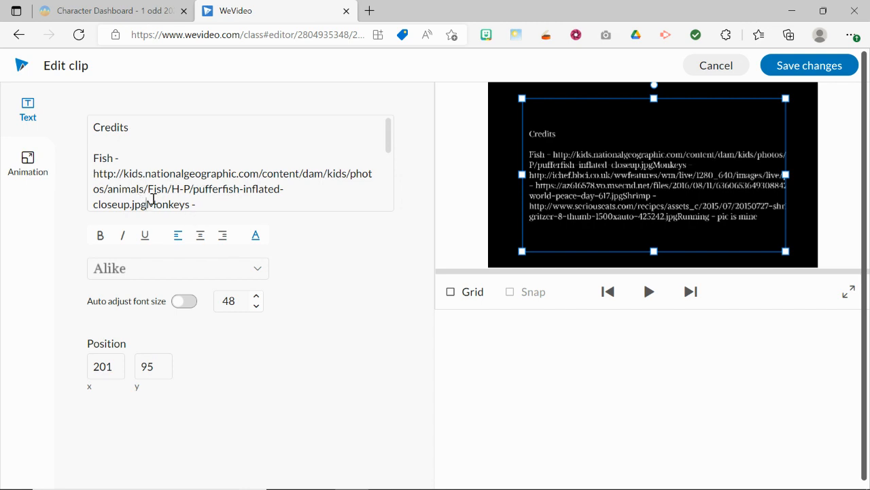
key(Return)
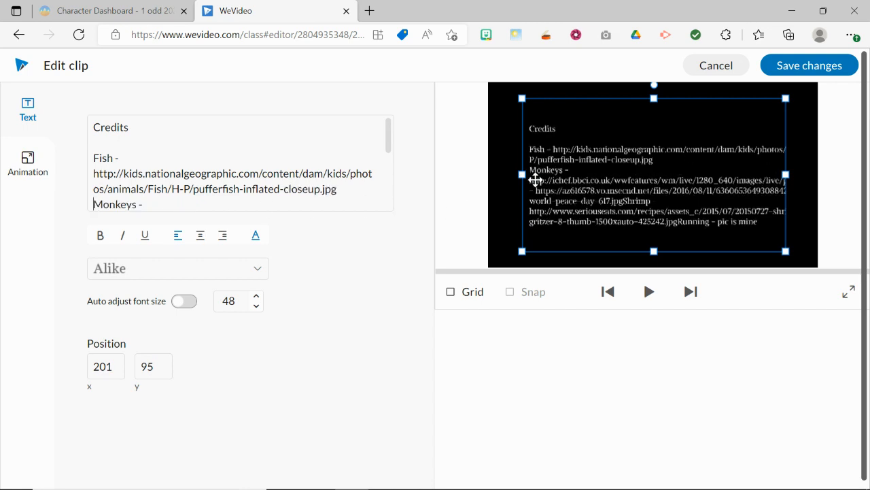
scroll(391, 138, down, 1)
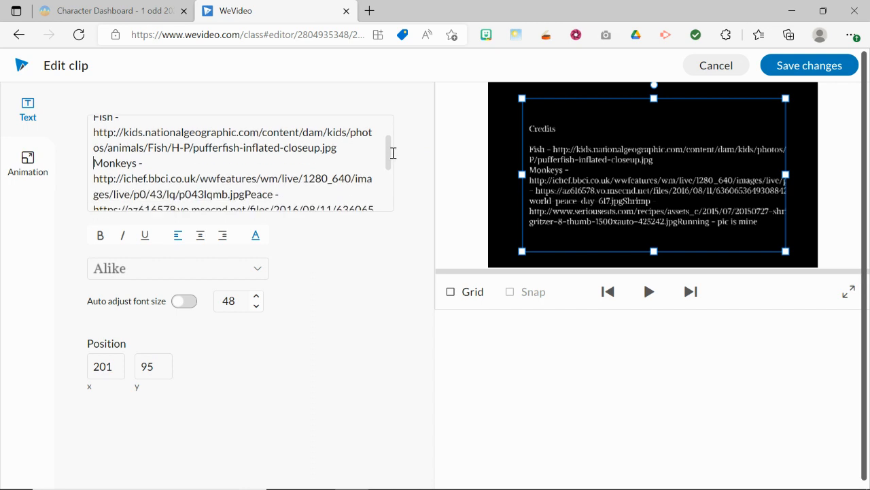
scroll(392, 154, down, 1)
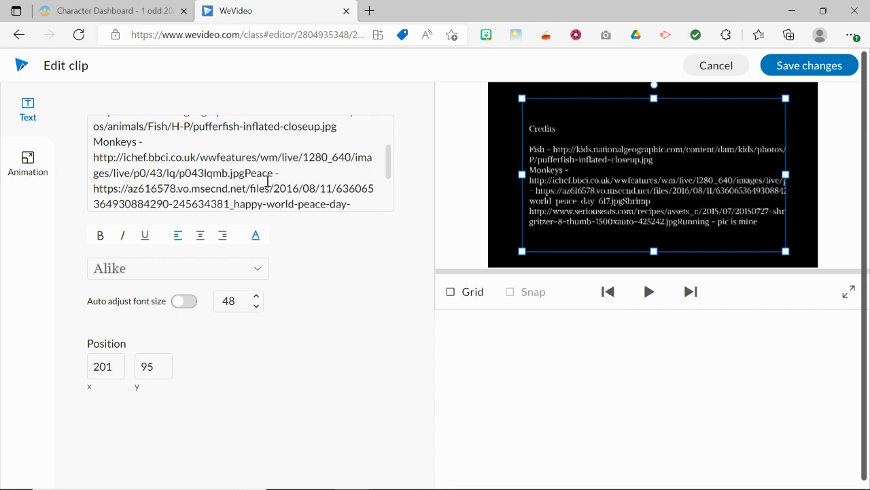
key(Return)
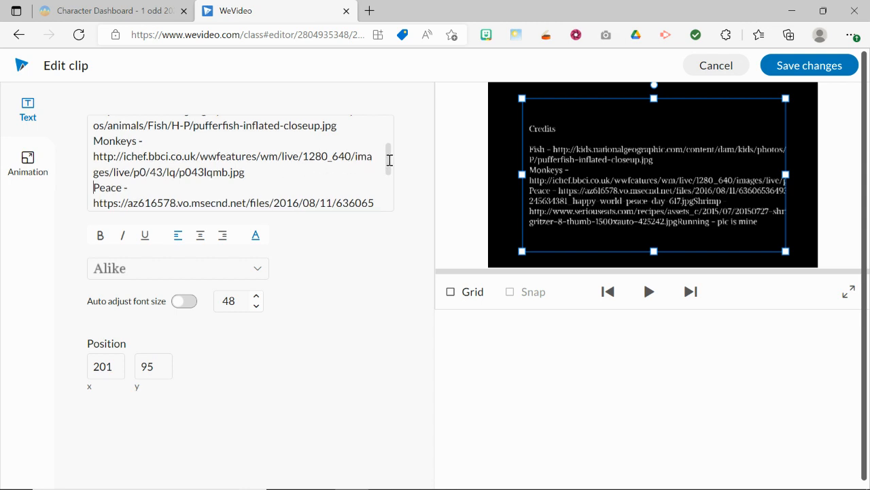
drag(390, 159, 340, 188)
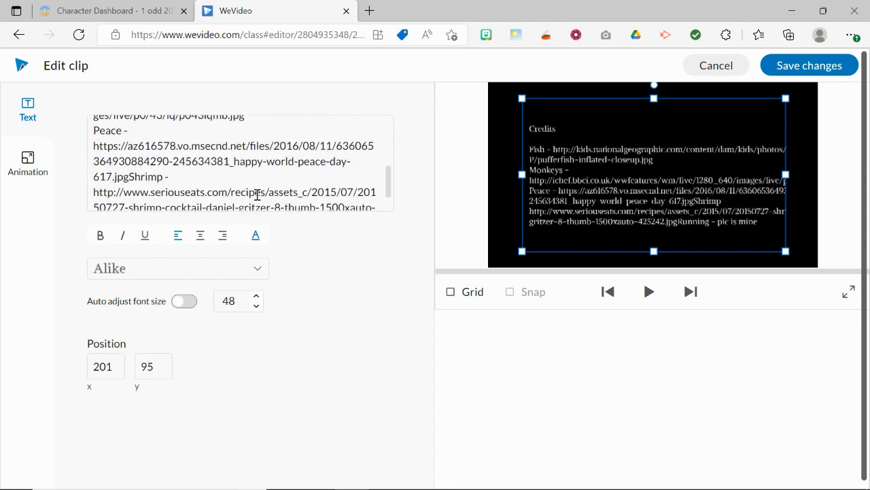
key(Return)
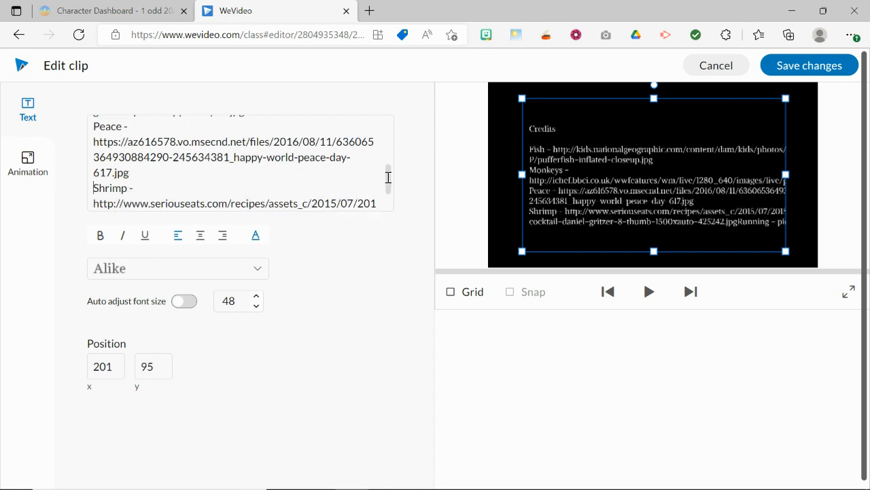
drag(388, 175, 389, 196)
click(149, 199)
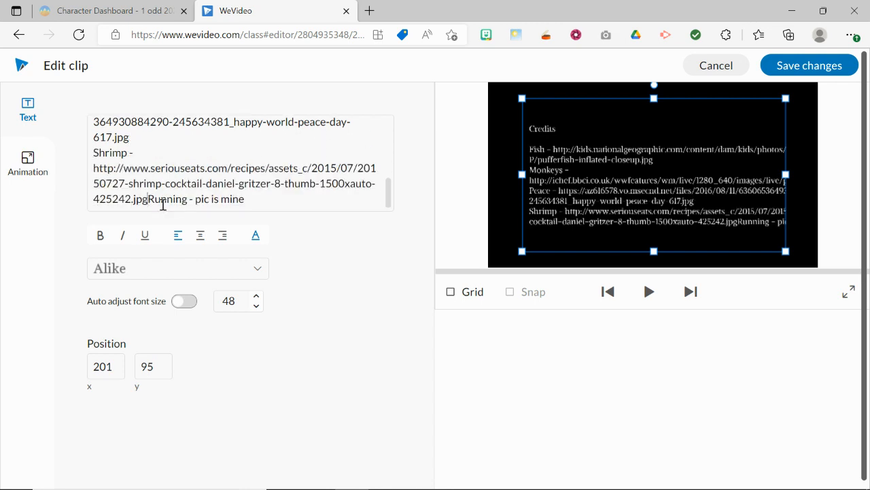
key(Return)
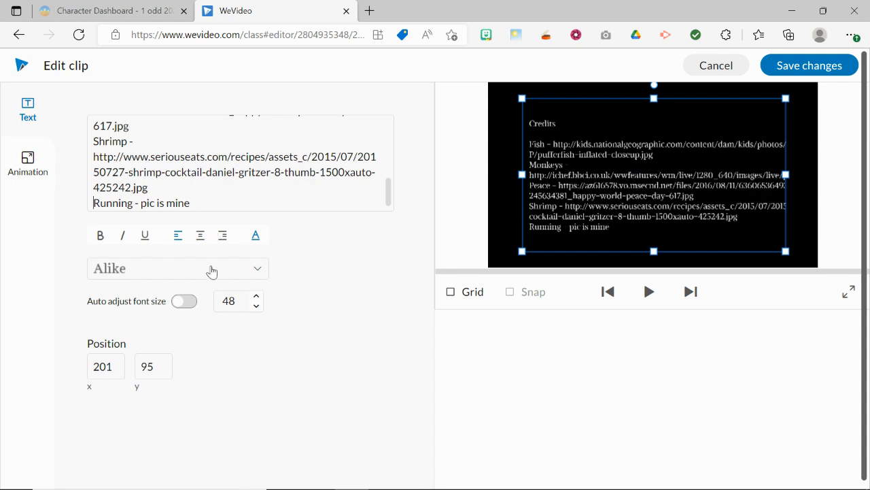
Step: Widen the credits text box on both sides to nearly the full frame width, with its left edge at x 48
drag(521, 175, 496, 174)
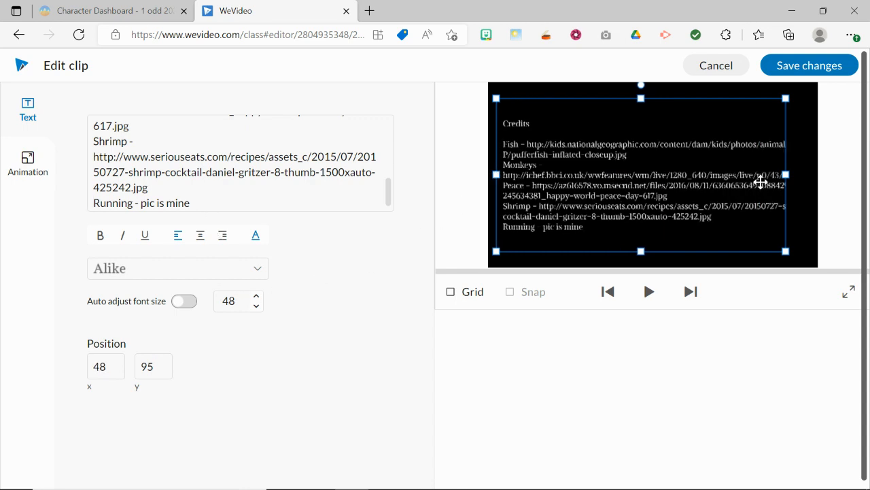
drag(786, 175, 809, 174)
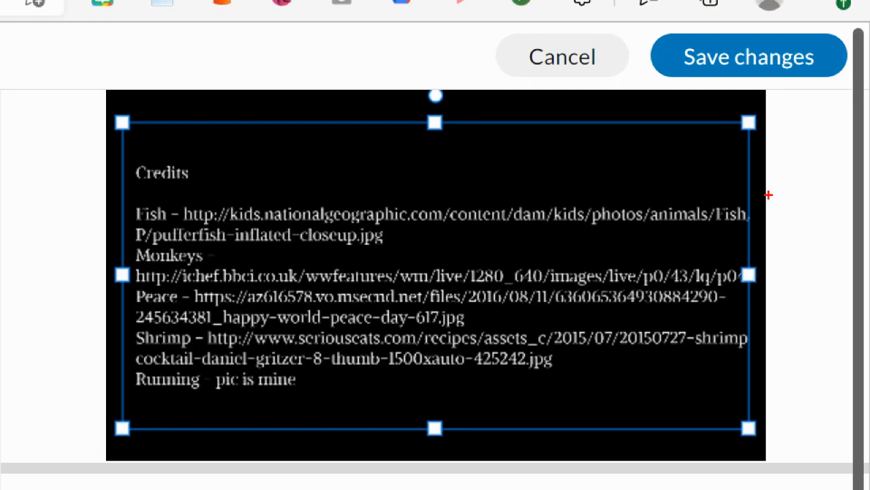
mouse_move(748, 193)
mouse_down()
mouse_move(706, 195)
mouse_move(696, 221)
mouse_move(761, 218)
mouse_move(704, 186)
mouse_up()
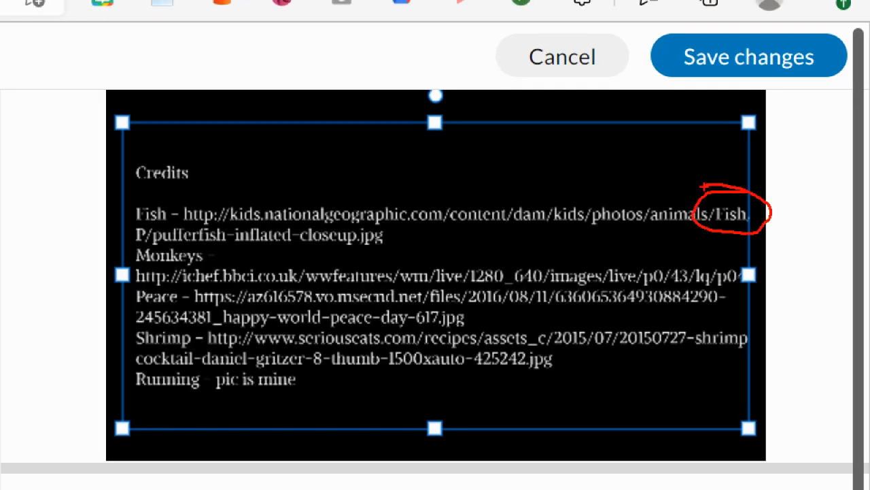
mouse_move(746, 263)
mouse_down()
mouse_move(712, 291)
mouse_move(729, 258)
mouse_up()
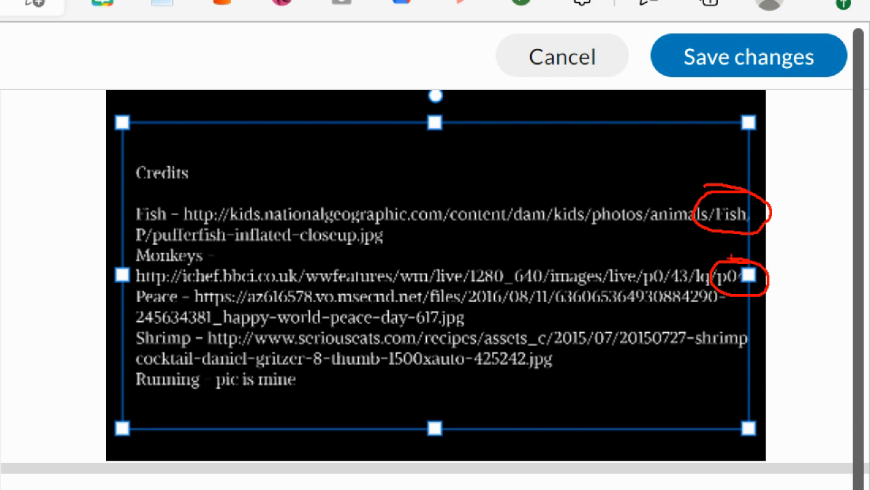
drag(754, 332, 728, 359)
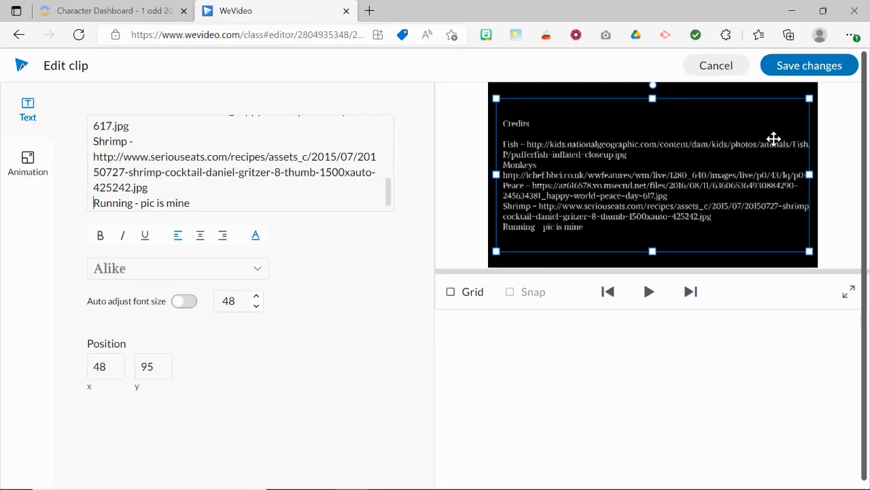
Step: Break the Fish URL onto a new line before "Fish/H-P" and the Monkeys URL before "p0/43" so neither runs past the text box
drag(390, 185, 388, 120)
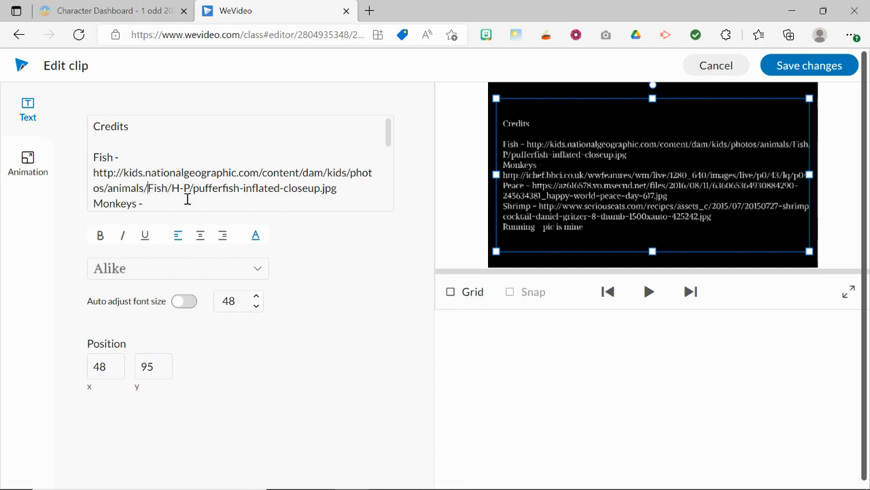
key(Return)
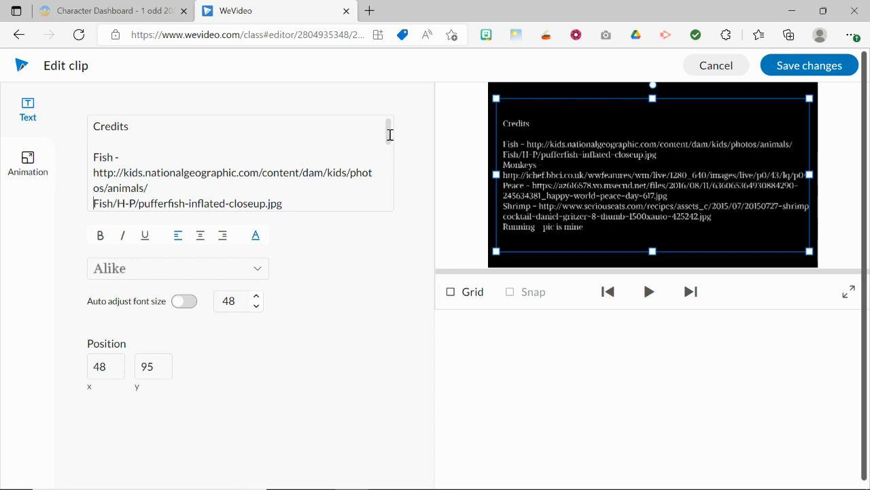
drag(391, 134, 389, 150)
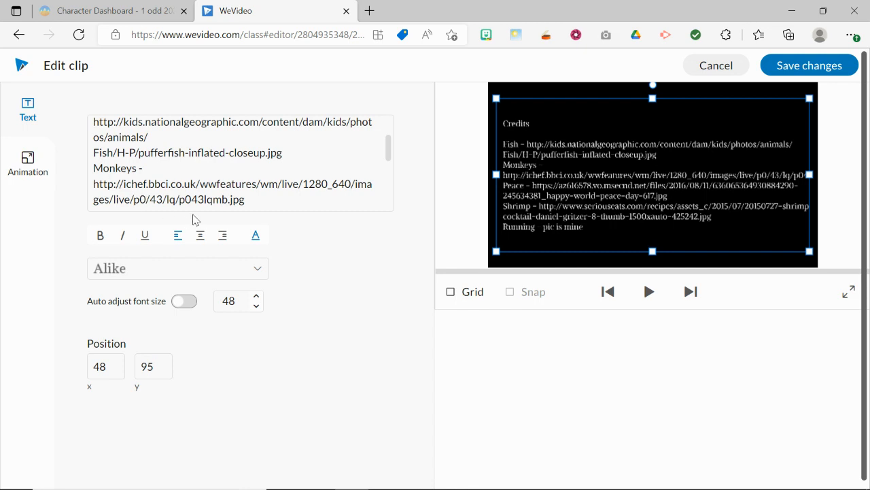
key(Return)
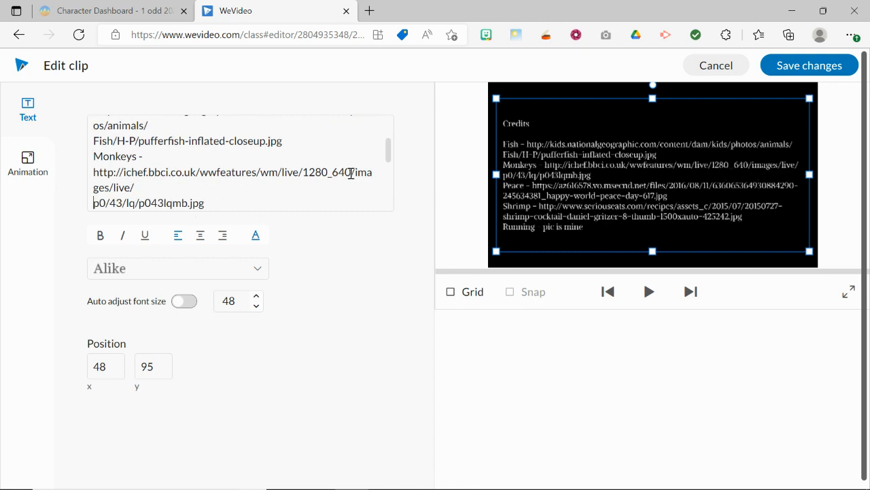
Step: Check the remaining Peace, Shrimp and Running entries for cut-off text and save the changes to the credits clip
scroll(390, 148, down, 2)
scroll(393, 158, down, 2)
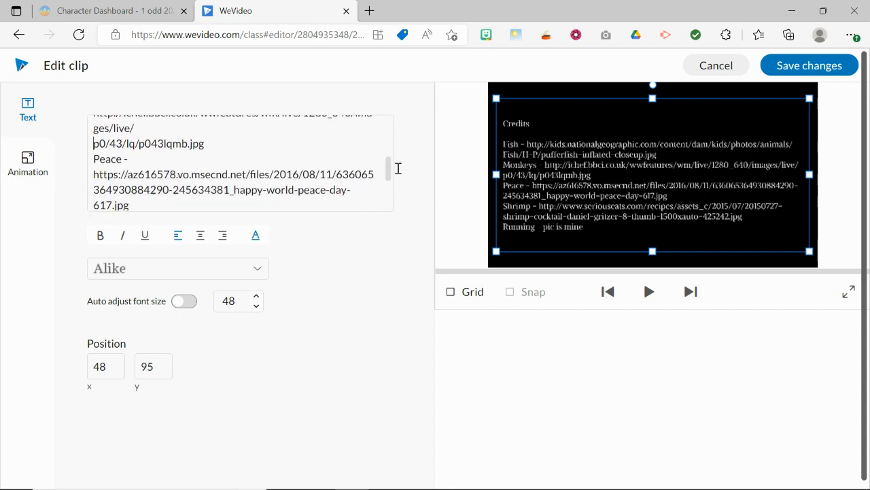
scroll(399, 170, down, 1)
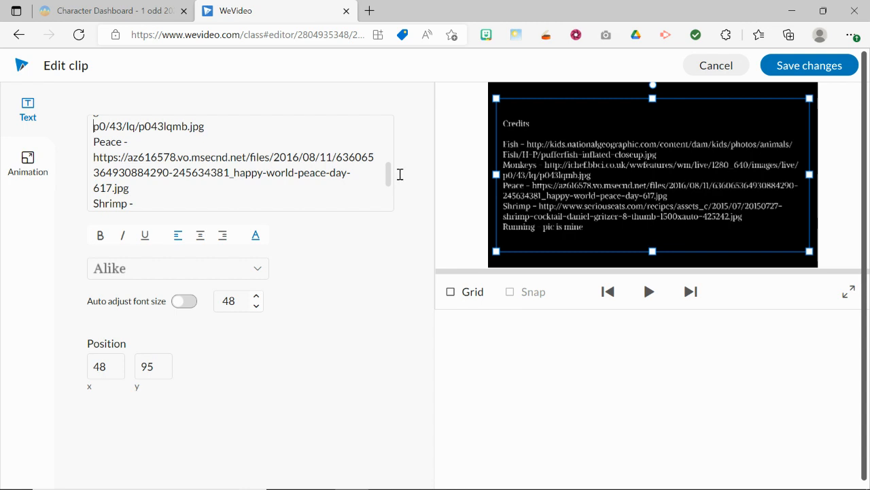
scroll(402, 179, down, 2)
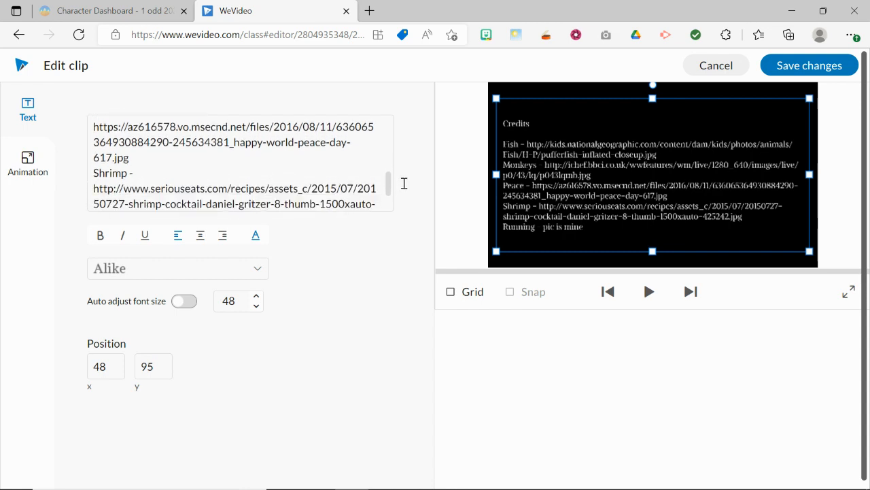
scroll(404, 183, down, 3)
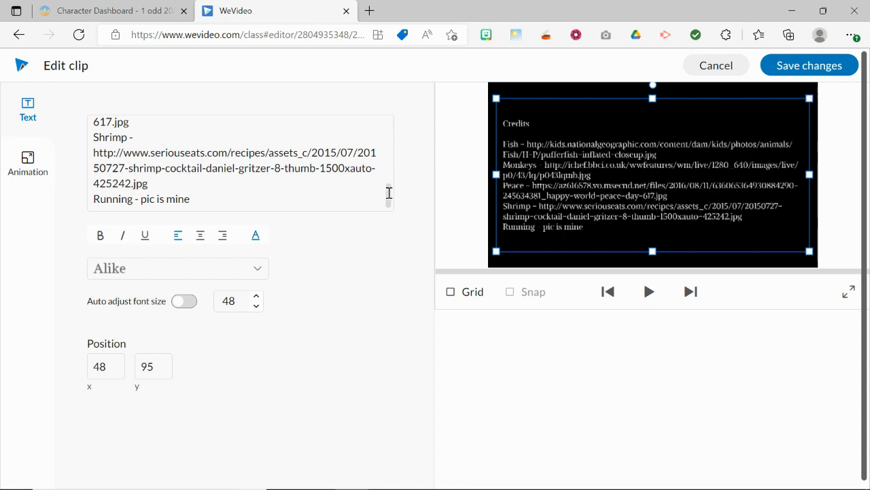
drag(389, 193, 390, 126)
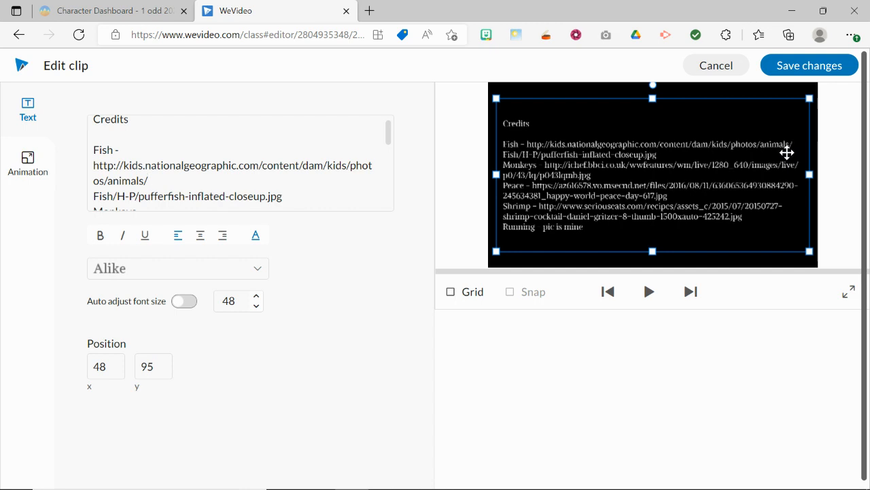
click(788, 71)
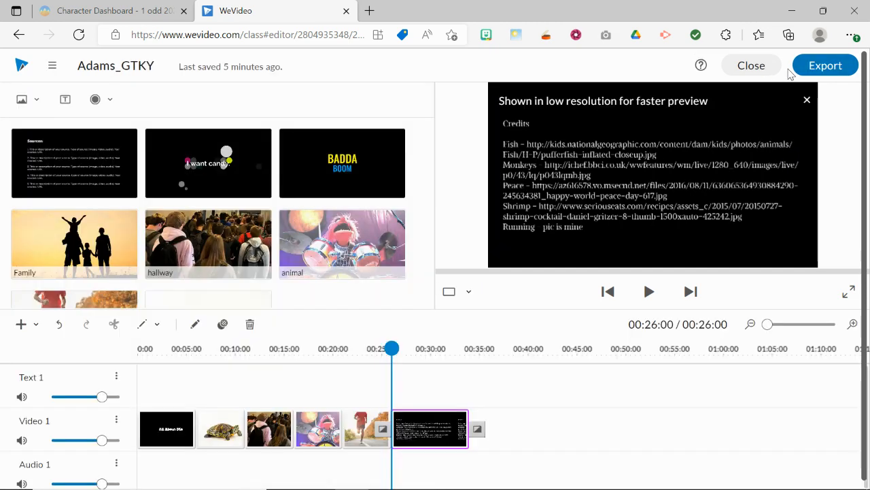